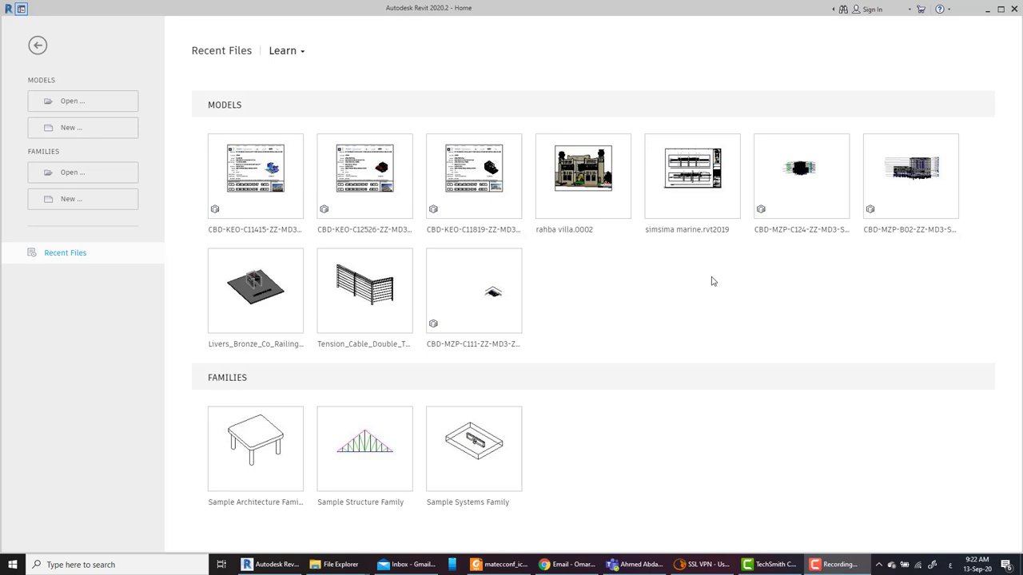
Create a new project, Project2, from the Construction Template.
click(72, 127)
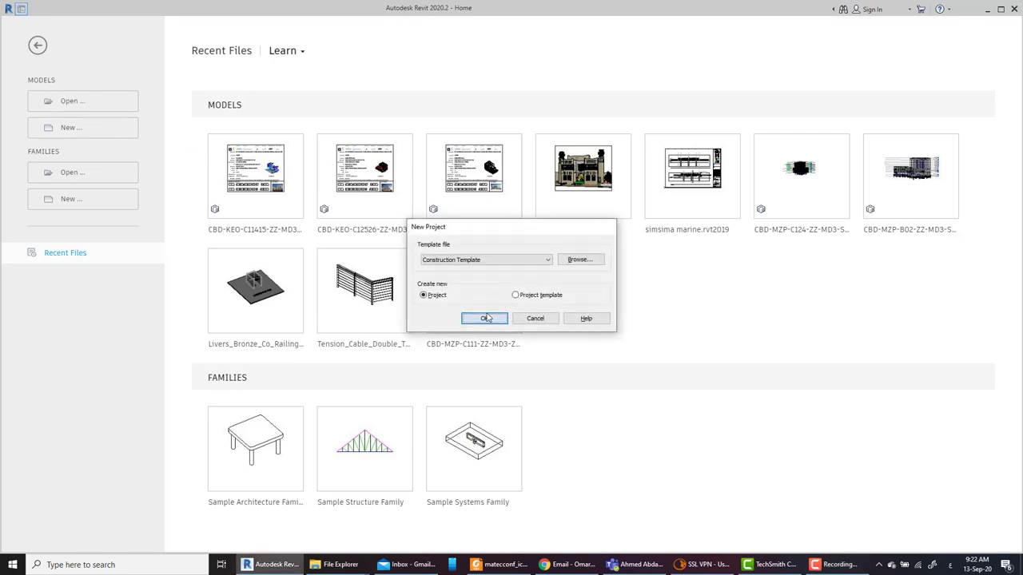
click(489, 317)
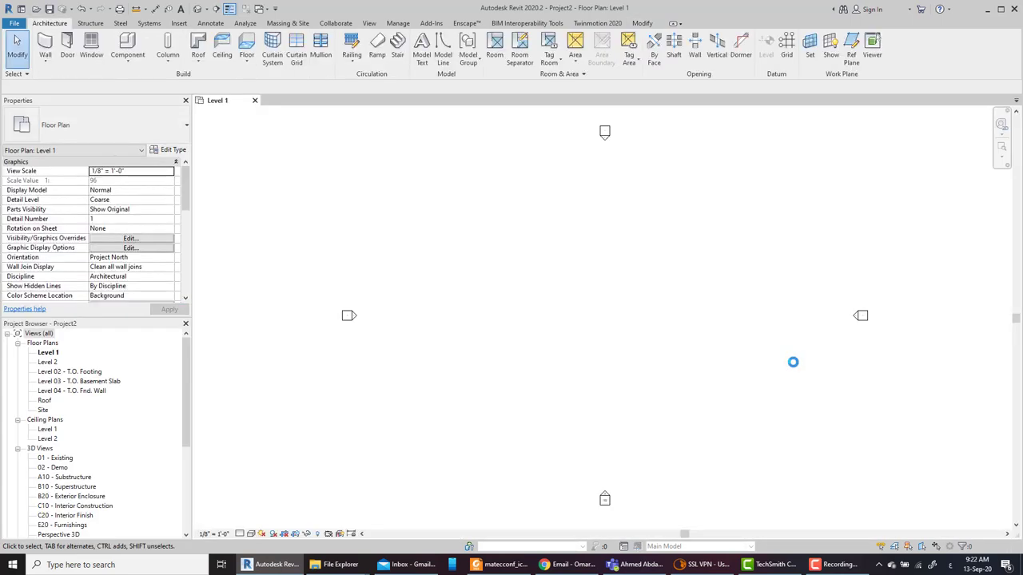
Draw a 72' by 60' rectangle of Generic 8" walls on Level 1.
click(46, 57)
click(68, 77)
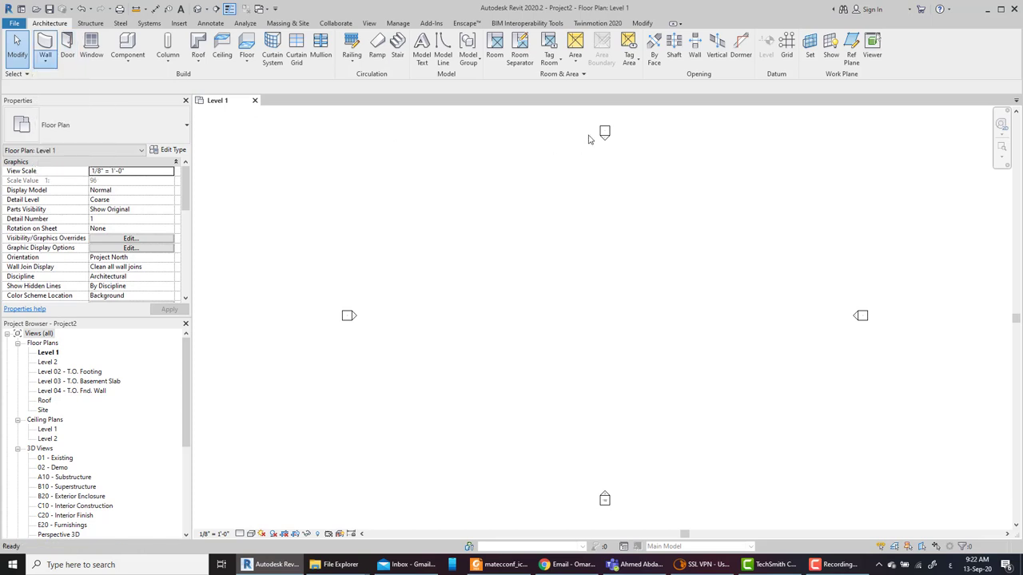
click(439, 38)
click(553, 240)
click(728, 387)
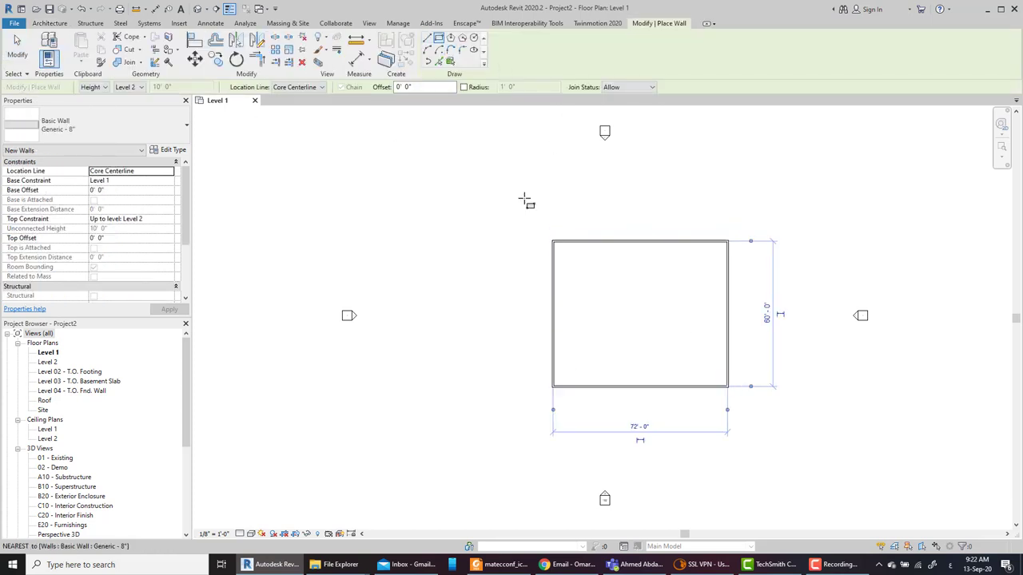
Switch to the 3D view and start enabling collaboration on the model.
click(197, 9)
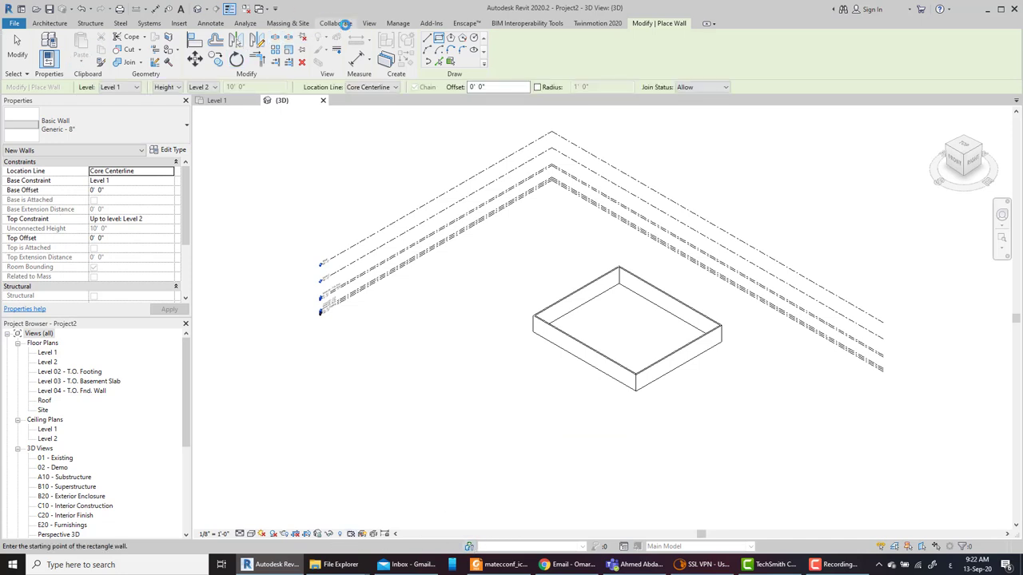
click(336, 23)
click(96, 48)
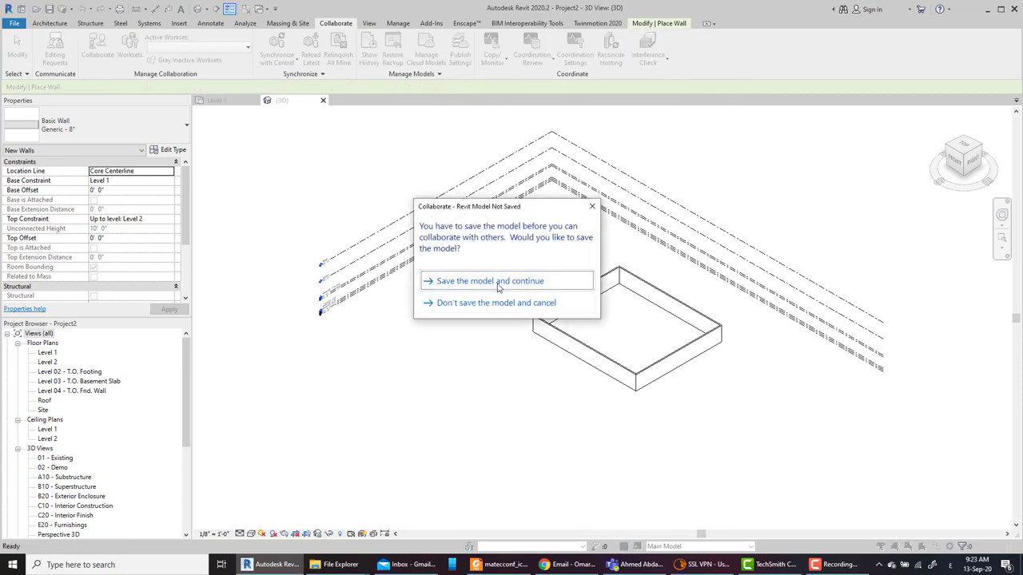
Choose to save first, and save the model as Project2 on the Desktop.
click(490, 281)
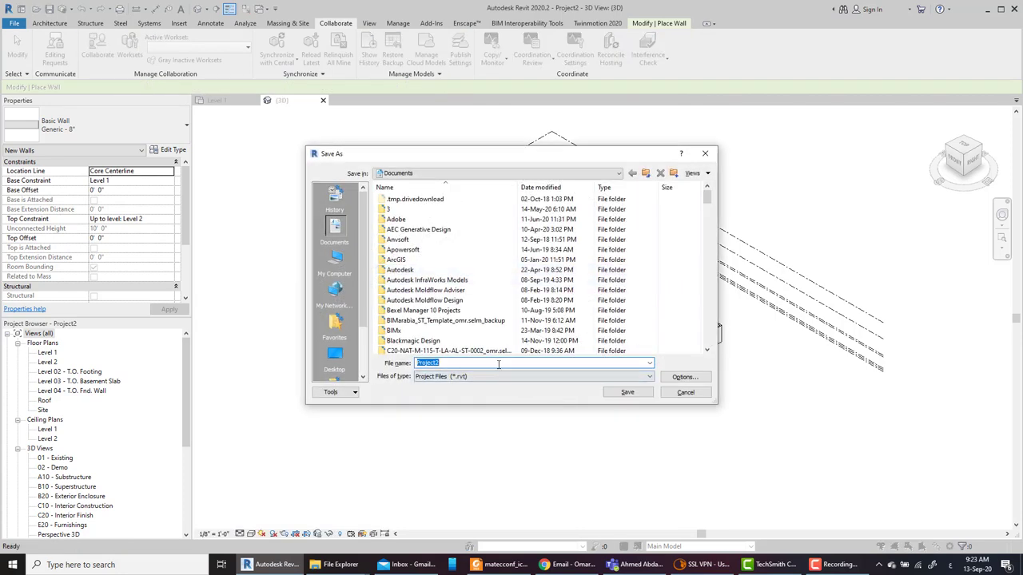
click(334, 355)
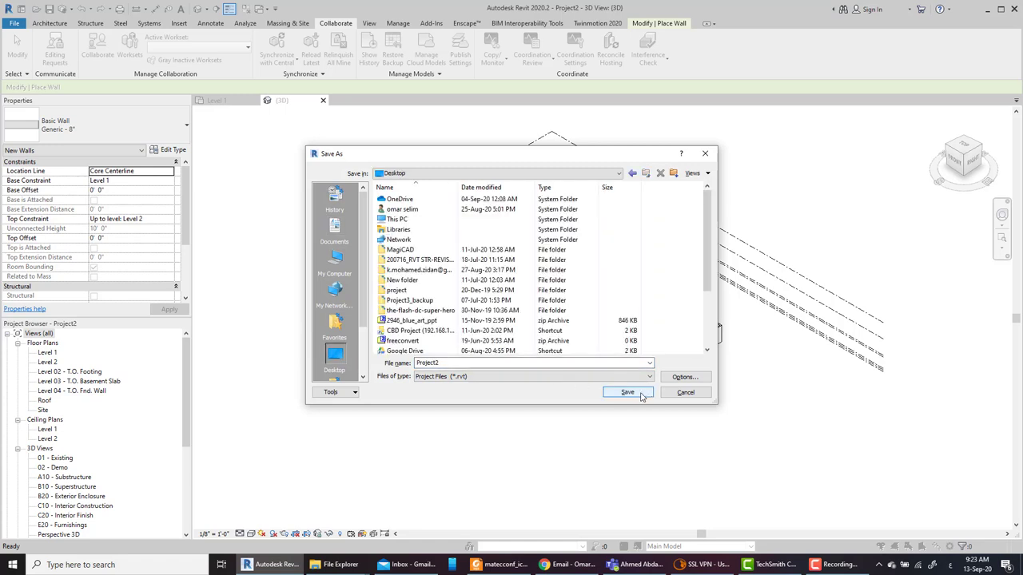
click(641, 396)
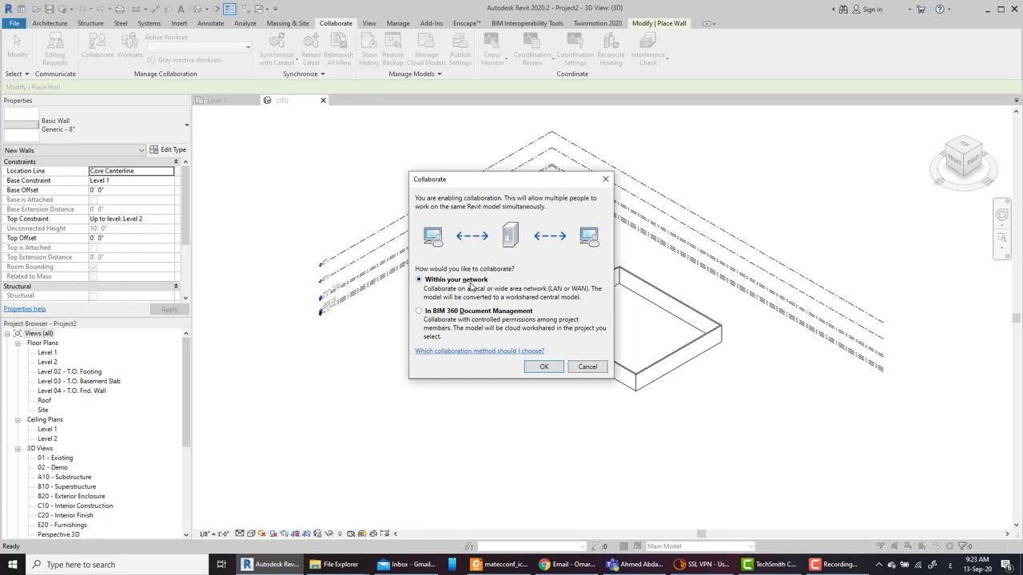
Collaborate within the network and accept the default Shared Levels and Grids and Workset1 worksets.
click(471, 286)
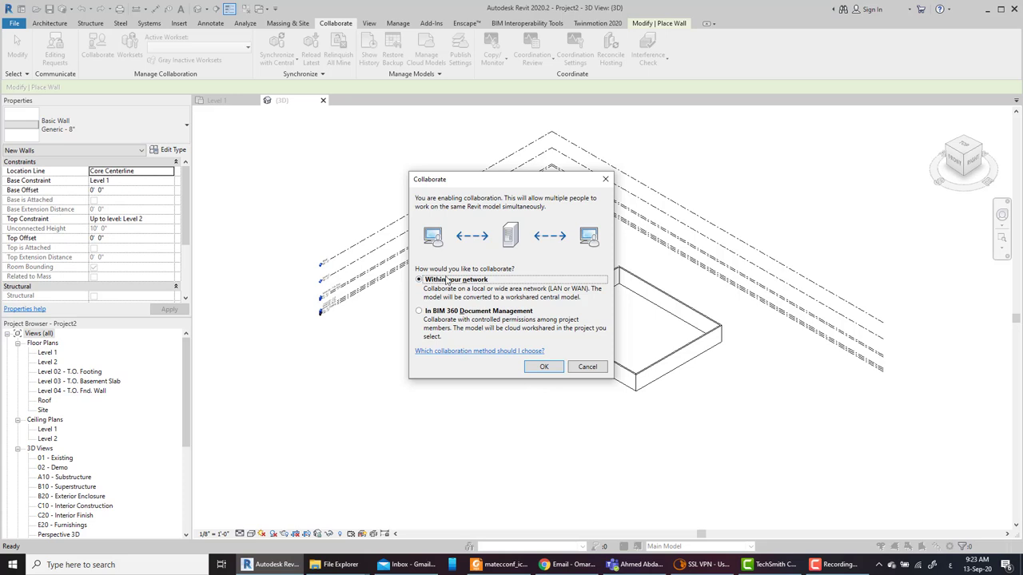
click(550, 369)
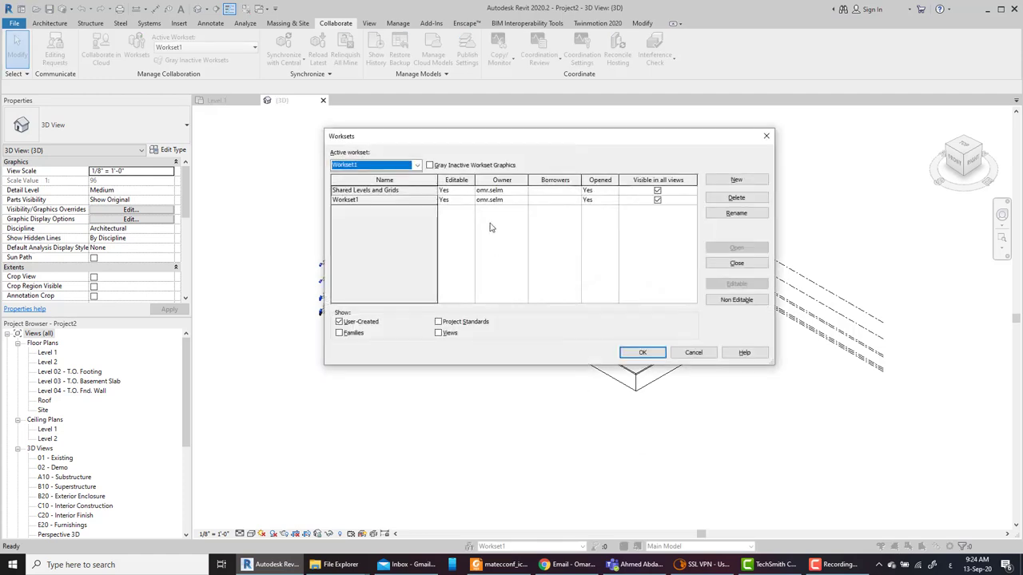
click(648, 352)
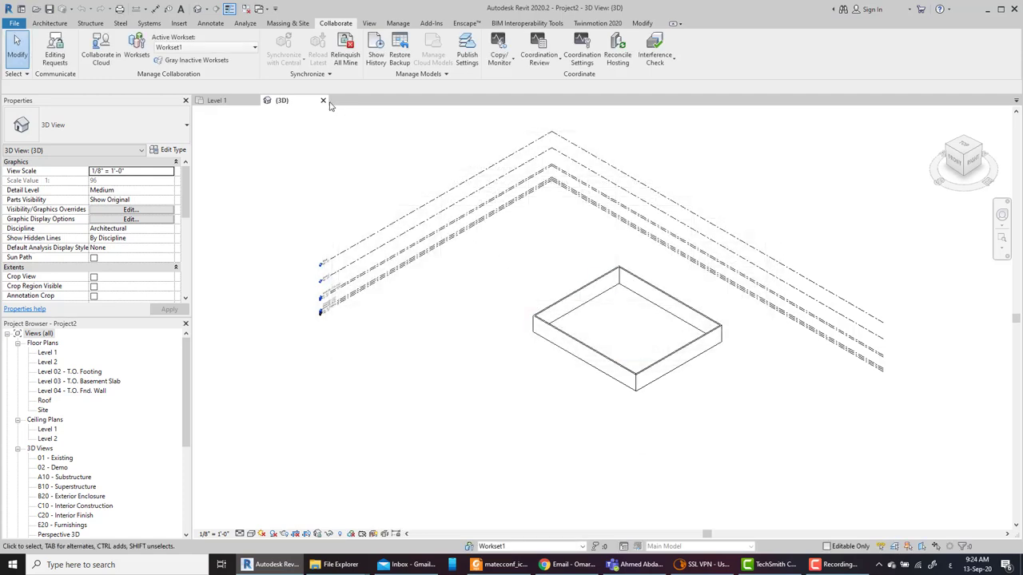
Save Project2 as the central model, cancel synchronizing, and close the 3D and Level 1 views.
click(49, 9)
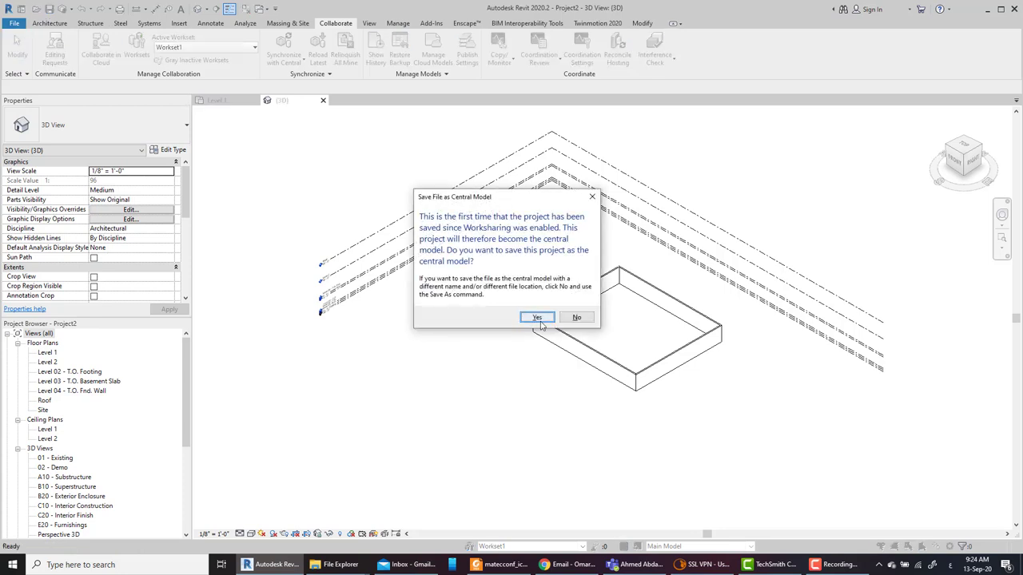
click(537, 317)
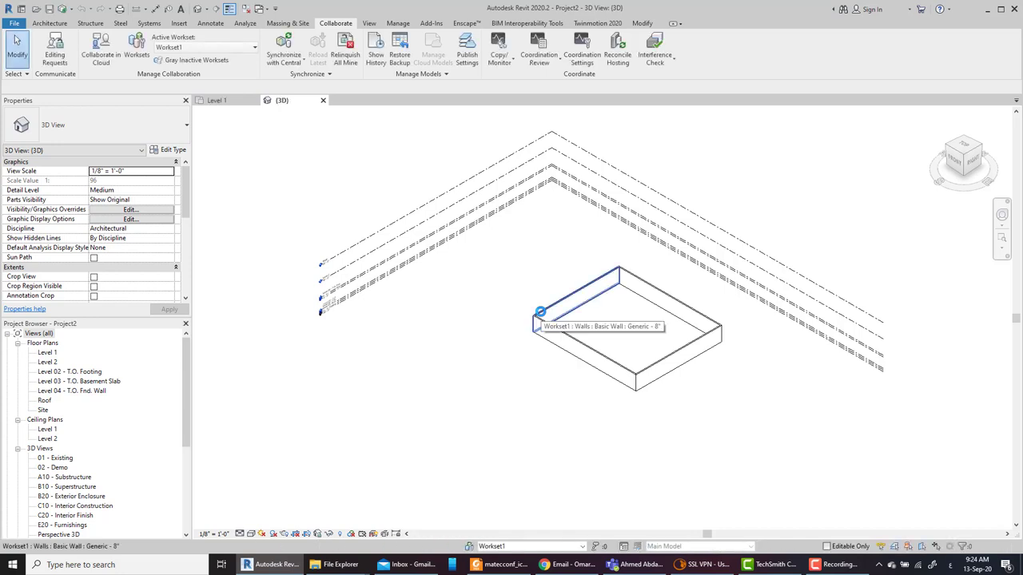
click(65, 9)
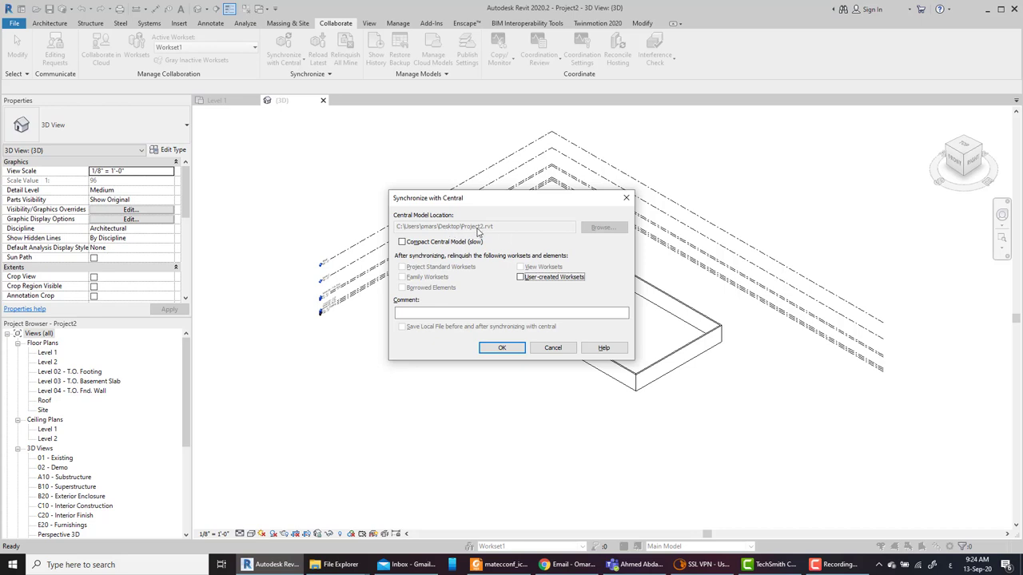
click(550, 351)
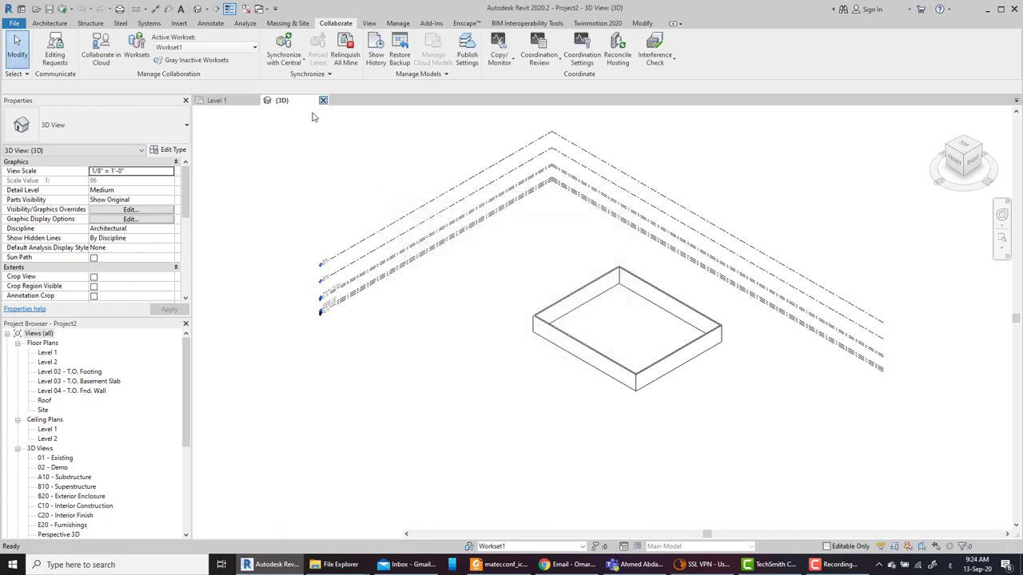
click(323, 100)
click(257, 100)
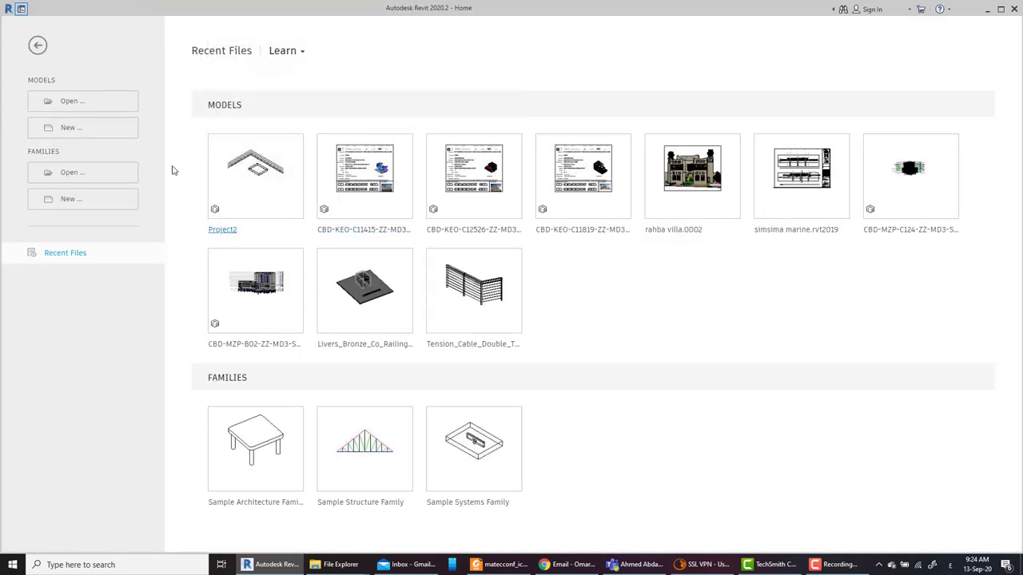
Browse the Desktop and select the Project2 model file to open.
click(67, 102)
scroll(323, 431, down, 5)
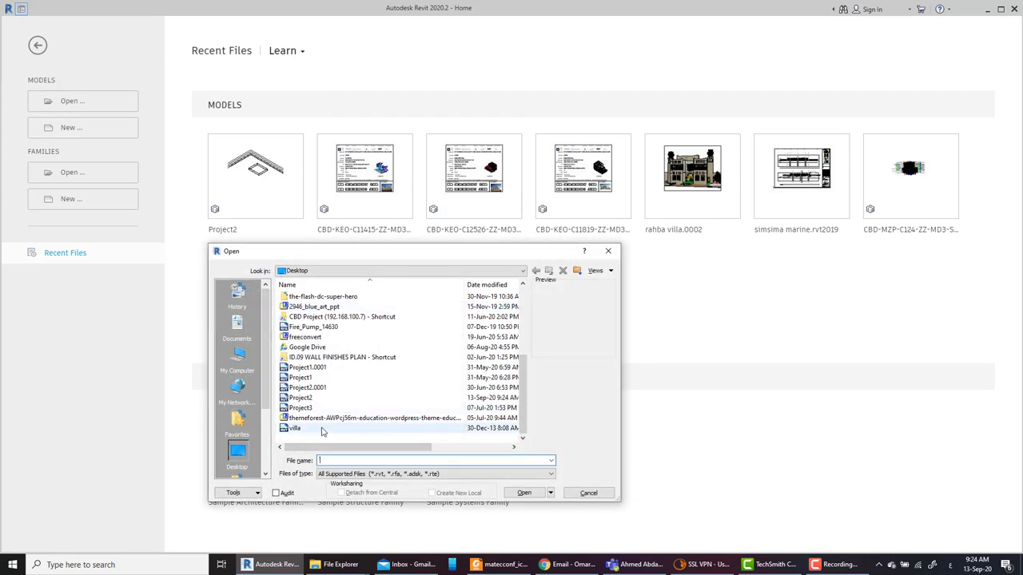
click(310, 398)
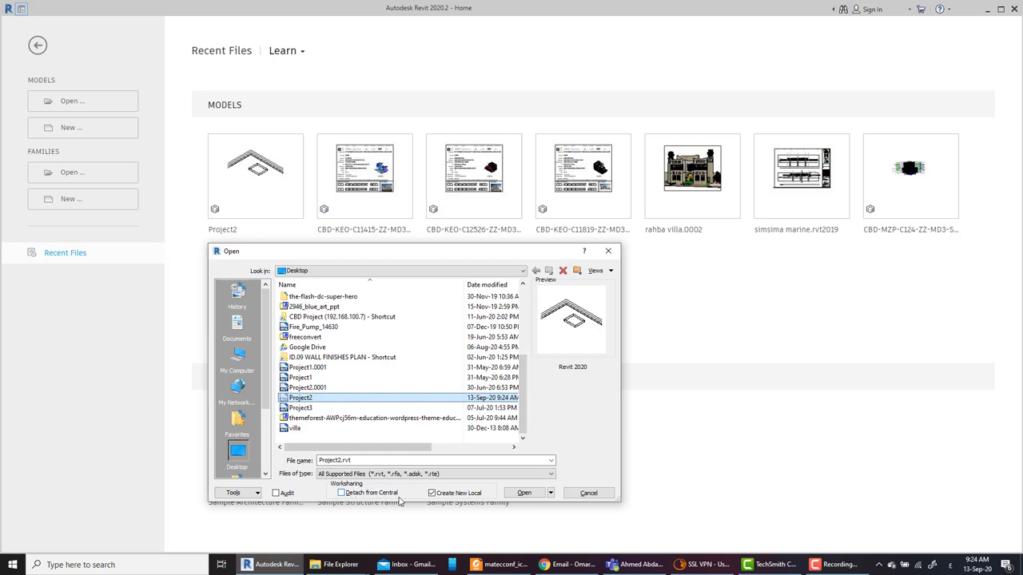
key(Return)
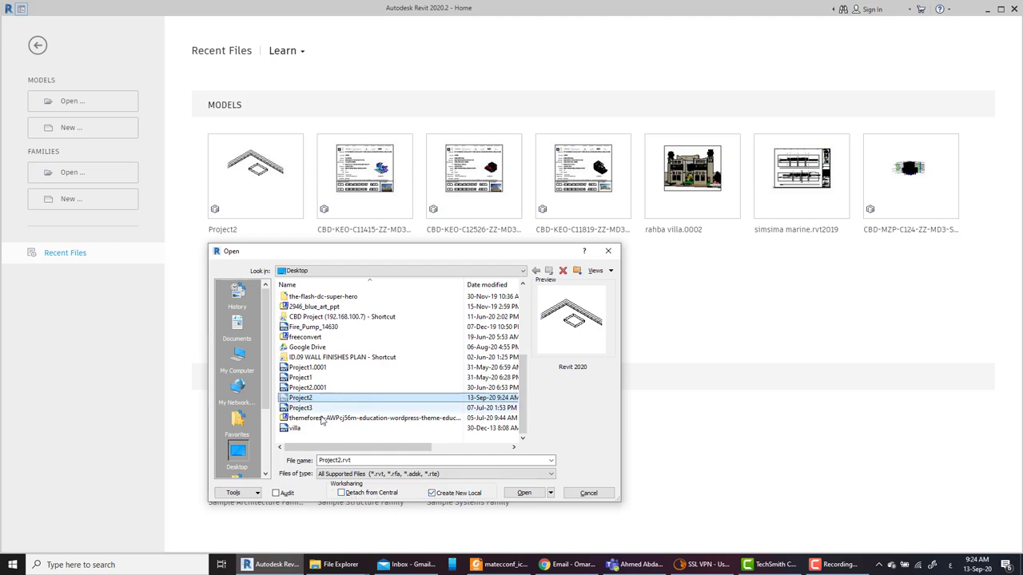
click(306, 441)
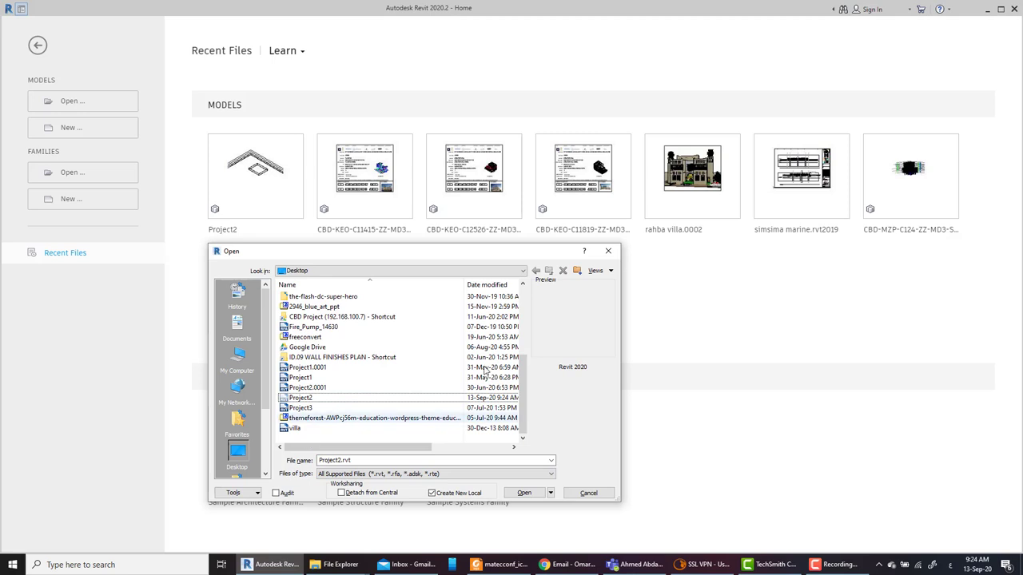
Create an empty New folder (2) on the Desktop and look inside it.
click(577, 271)
click(404, 390)
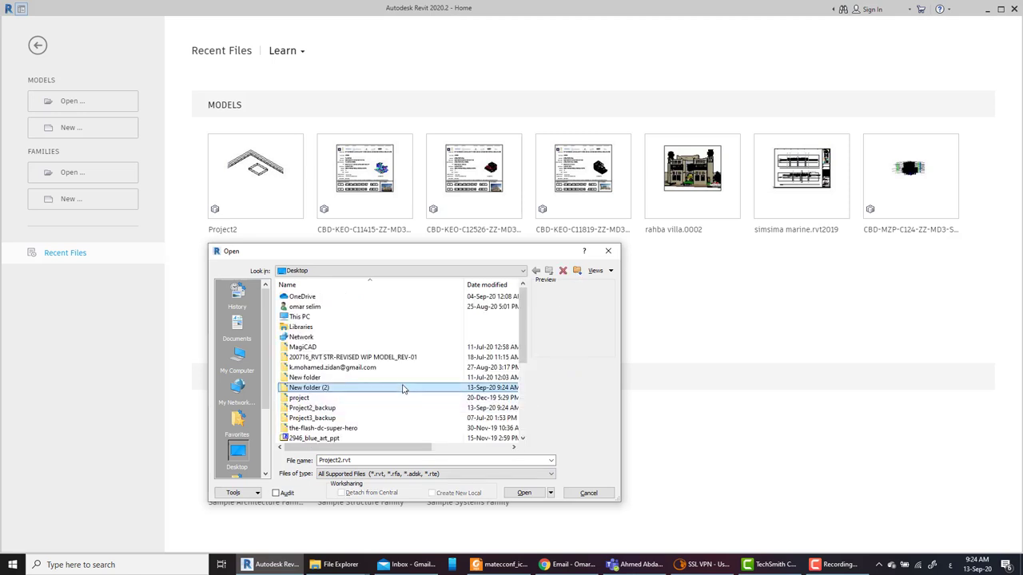
double_click(497, 384)
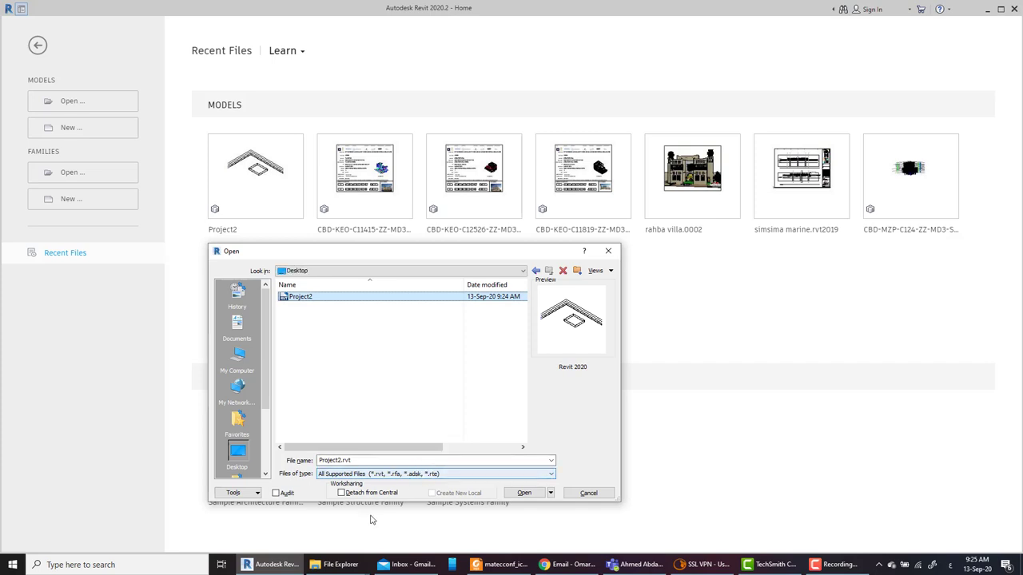
Open Project2 with Detach from Central checked and confirm the detach, yielding Project2_detached.
click(350, 496)
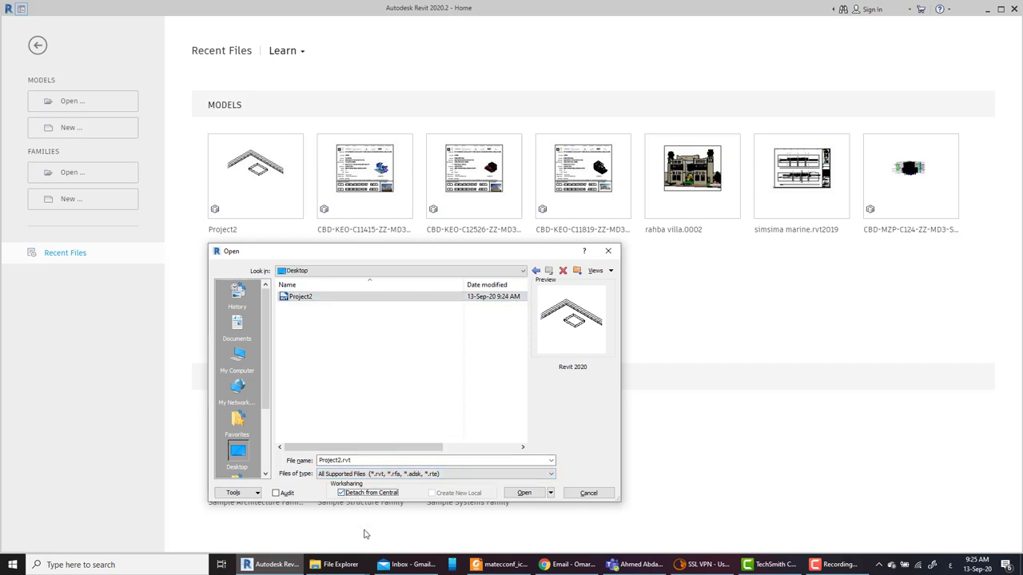
click(515, 495)
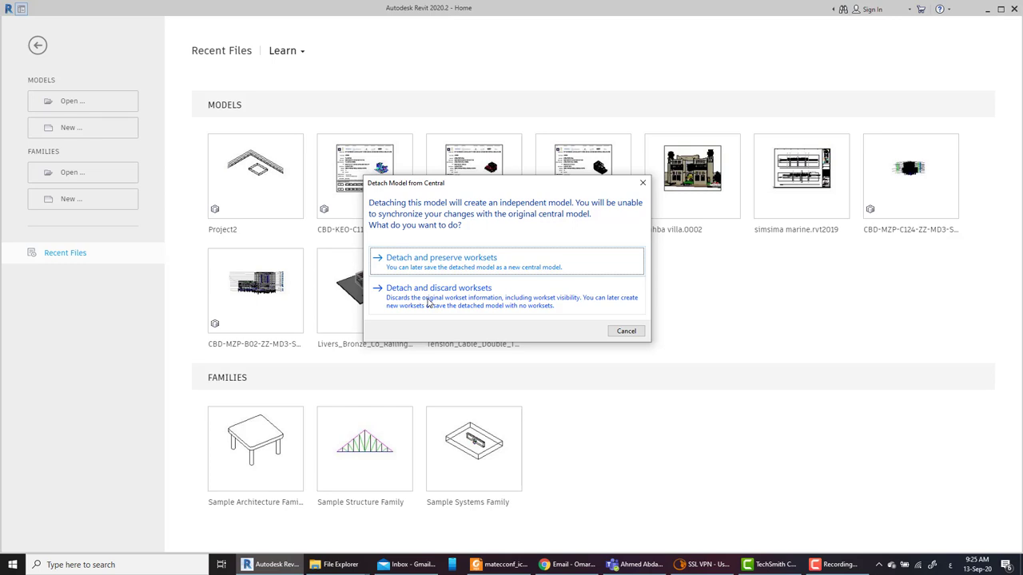
click(475, 267)
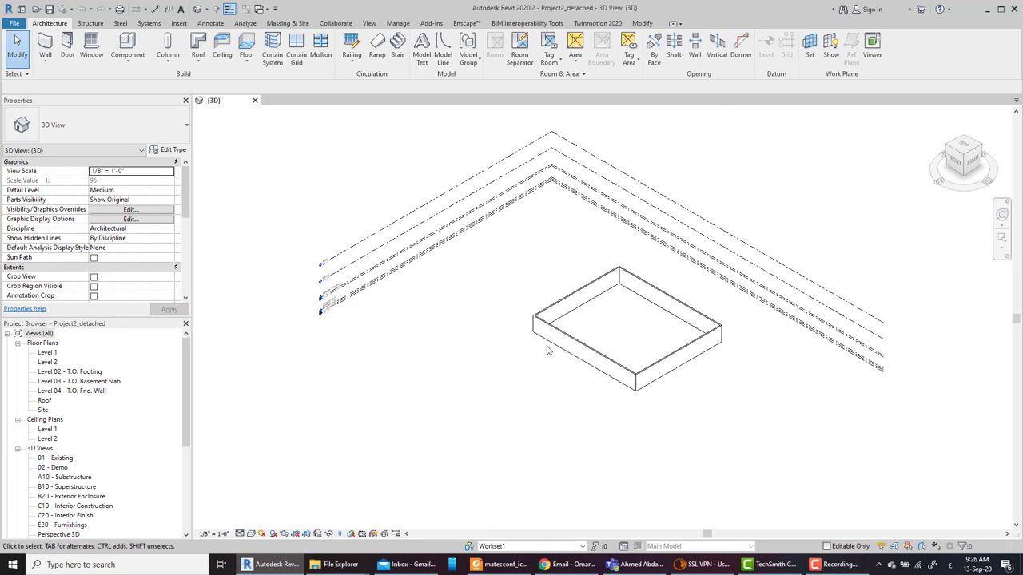
scroll(637, 328, up, 3)
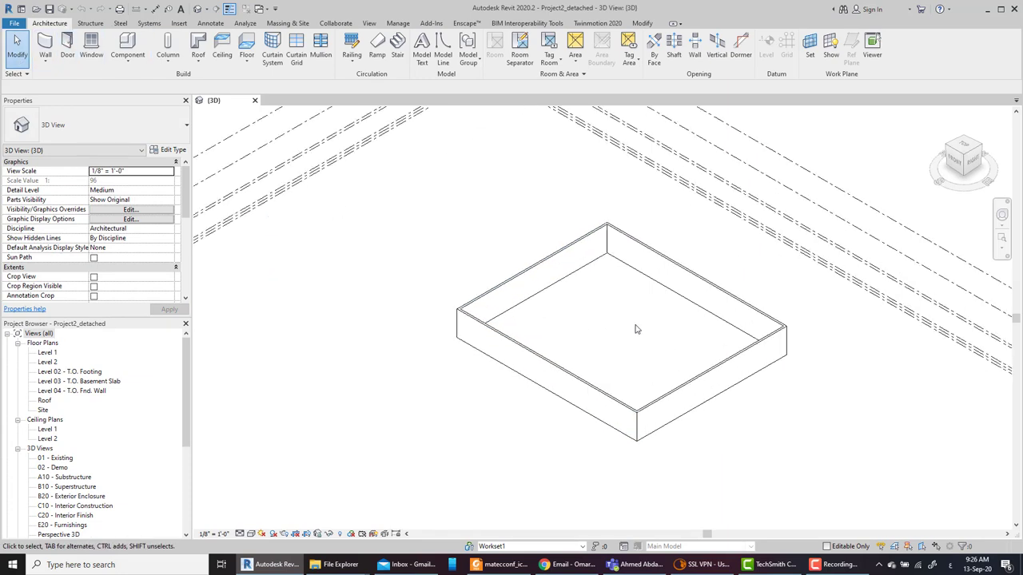
scroll(637, 327, up, 1)
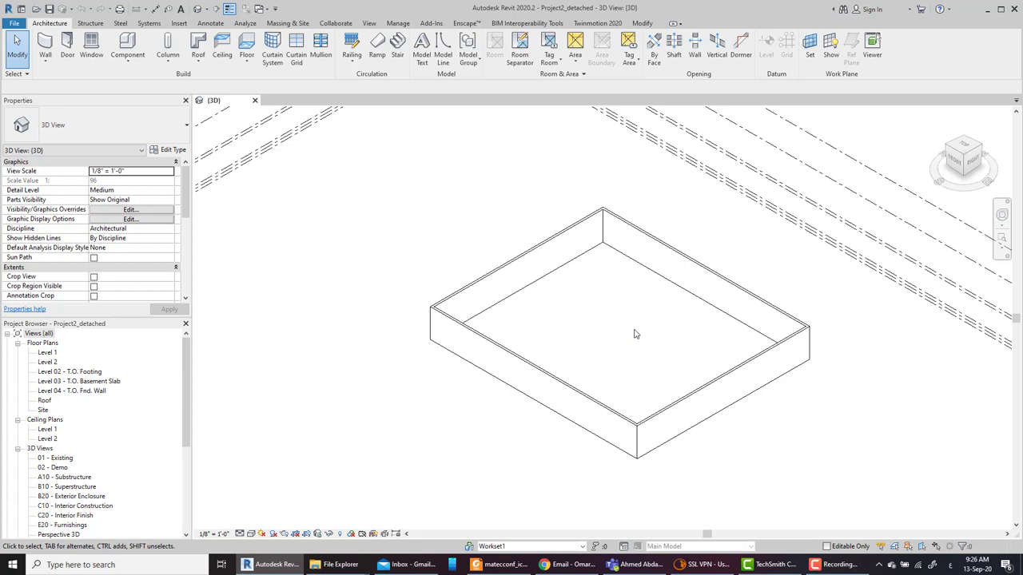
click(469, 546)
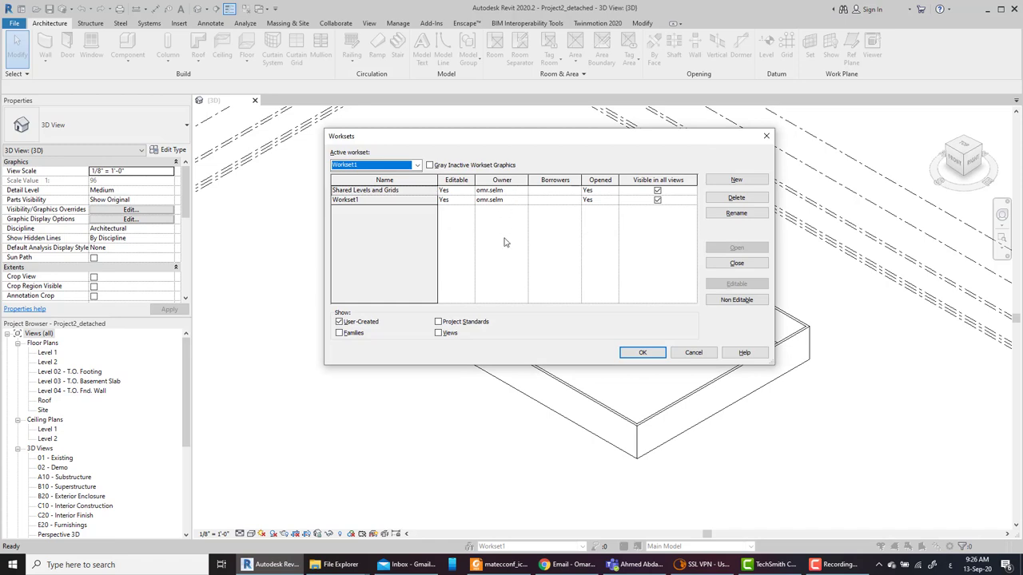
click(412, 192)
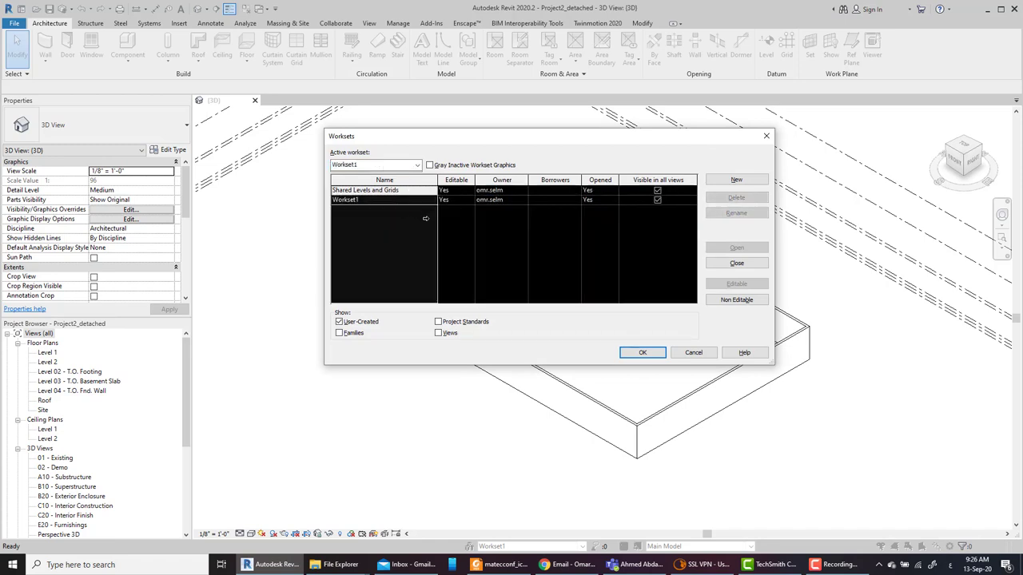
click(765, 136)
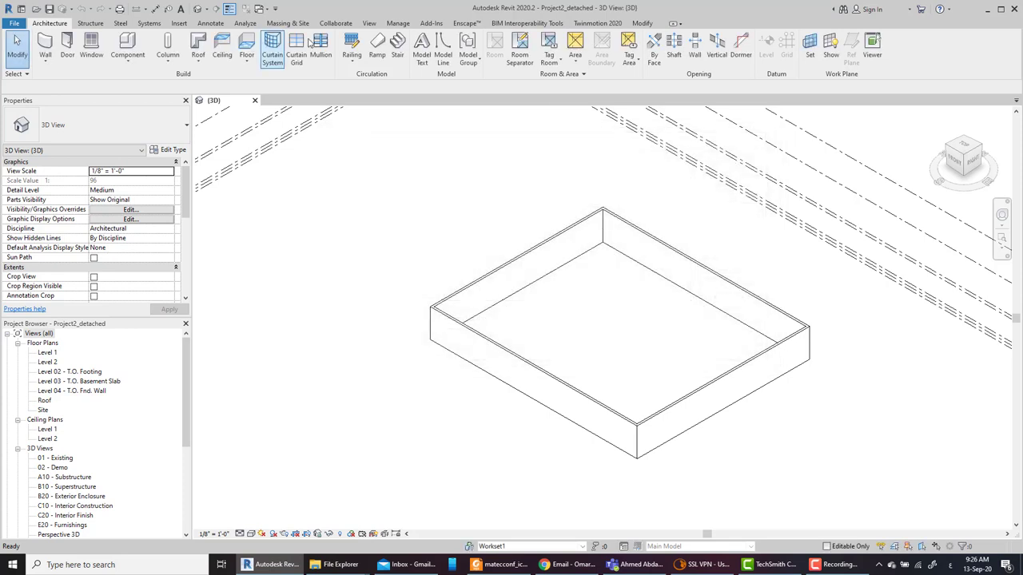
click(336, 23)
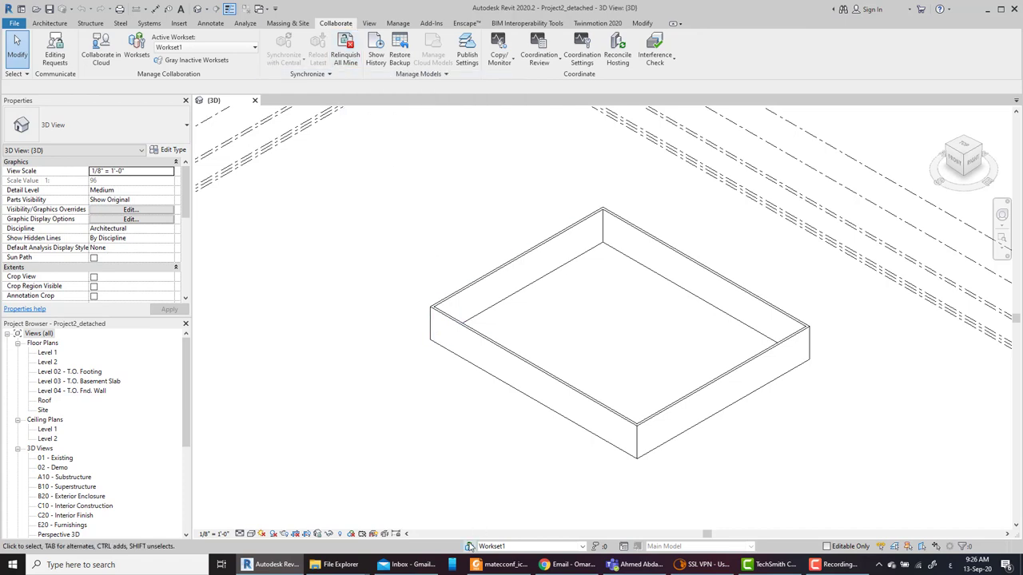
click(470, 546)
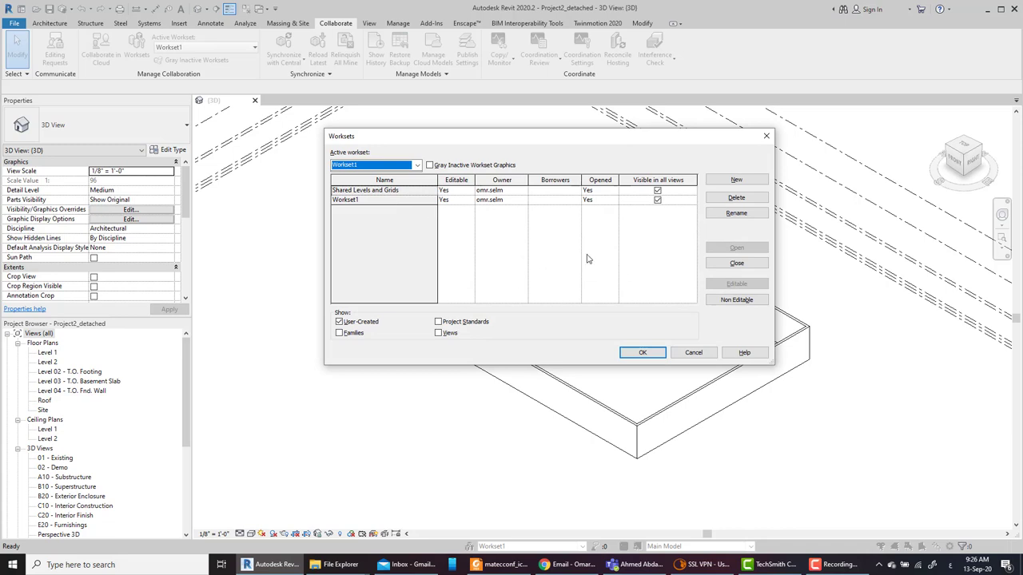
drag(410, 194, 431, 209)
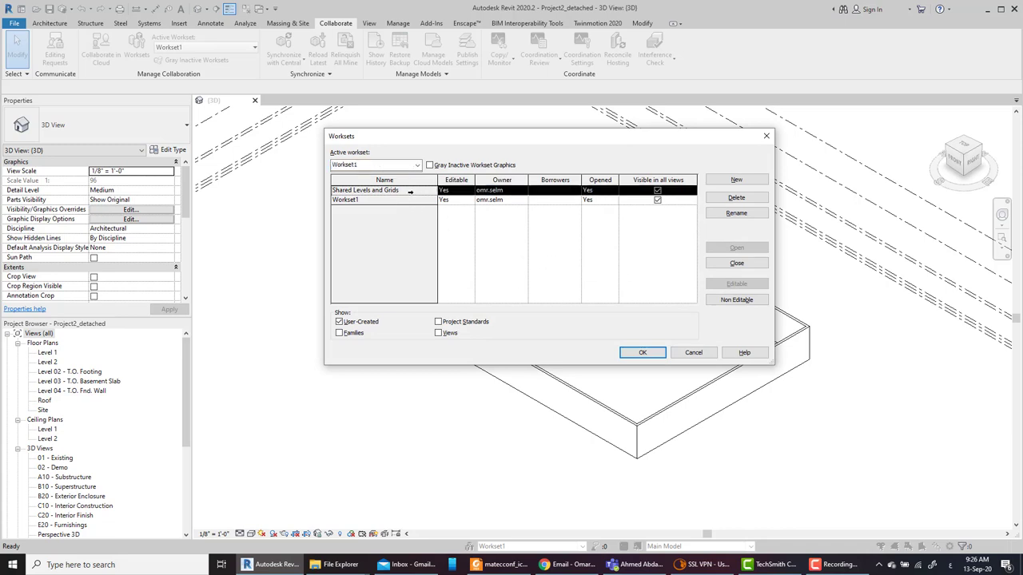
click(757, 301)
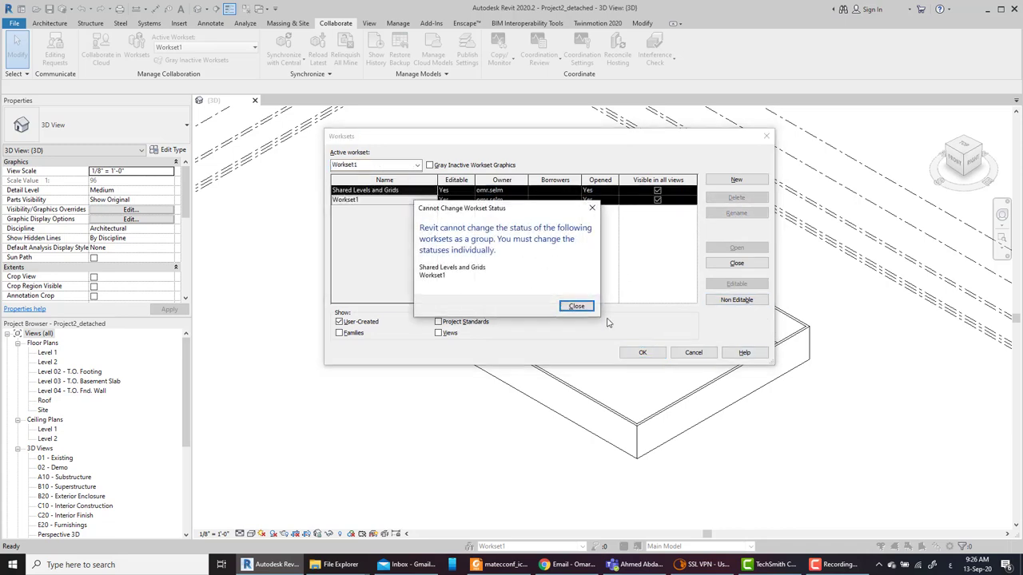
click(588, 305)
click(694, 353)
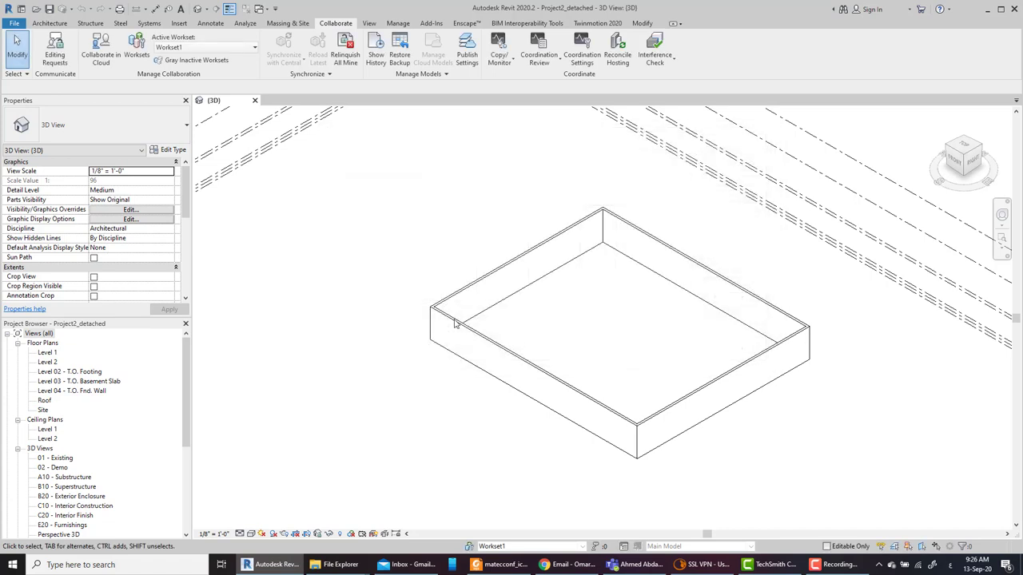
Start a Save As and review the file save options.
click(49, 9)
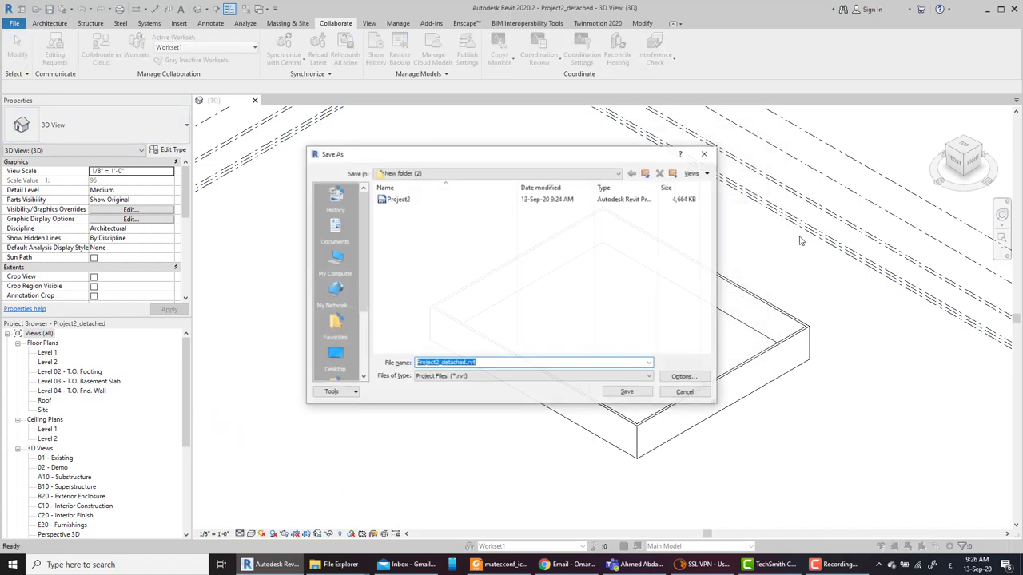
click(706, 377)
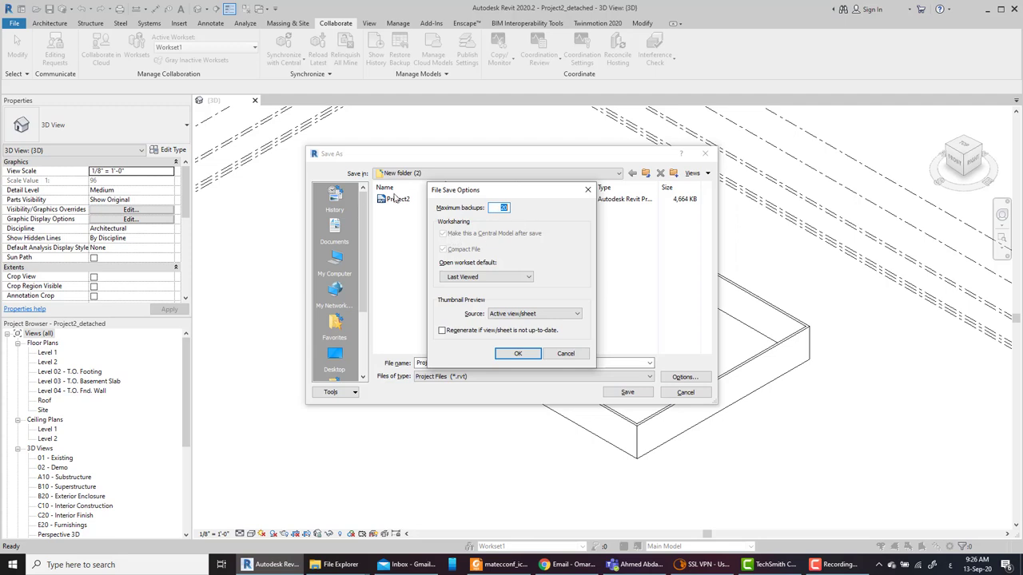
click(520, 354)
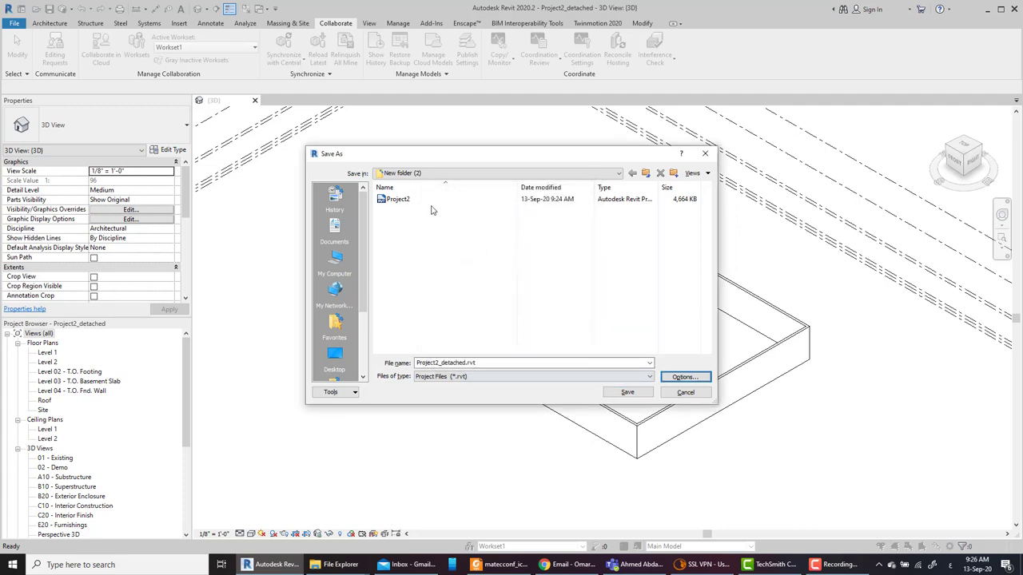
Rename the file from Project2_detached to Project2_x and save the copy.
click(457, 362)
key(End)
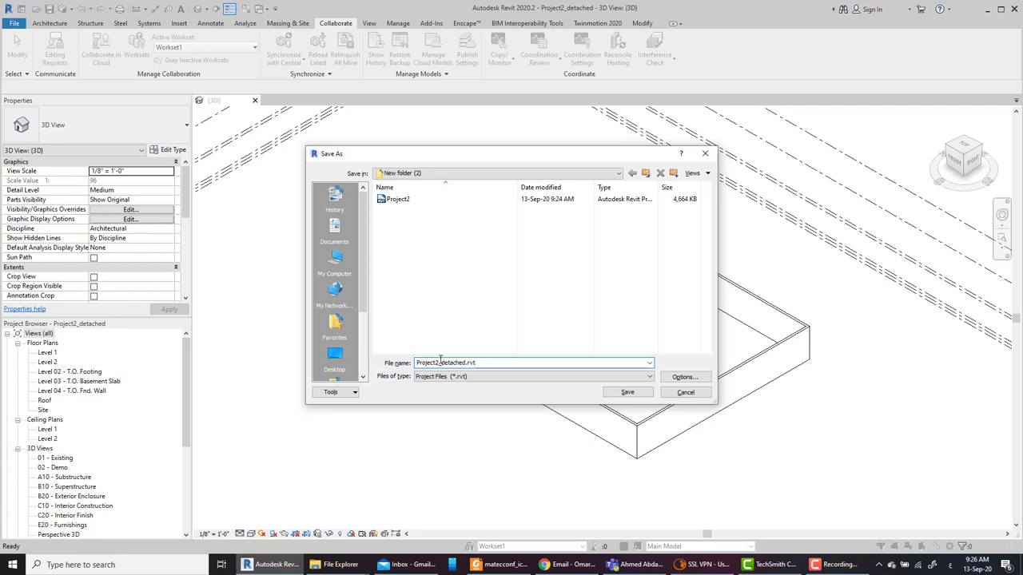
mouse_move(439, 362)
mouse_down()
mouse_move(496, 362)
mouse_move(481, 362)
mouse_up()
click(452, 362)
key(BackSpace)
click(685, 396)
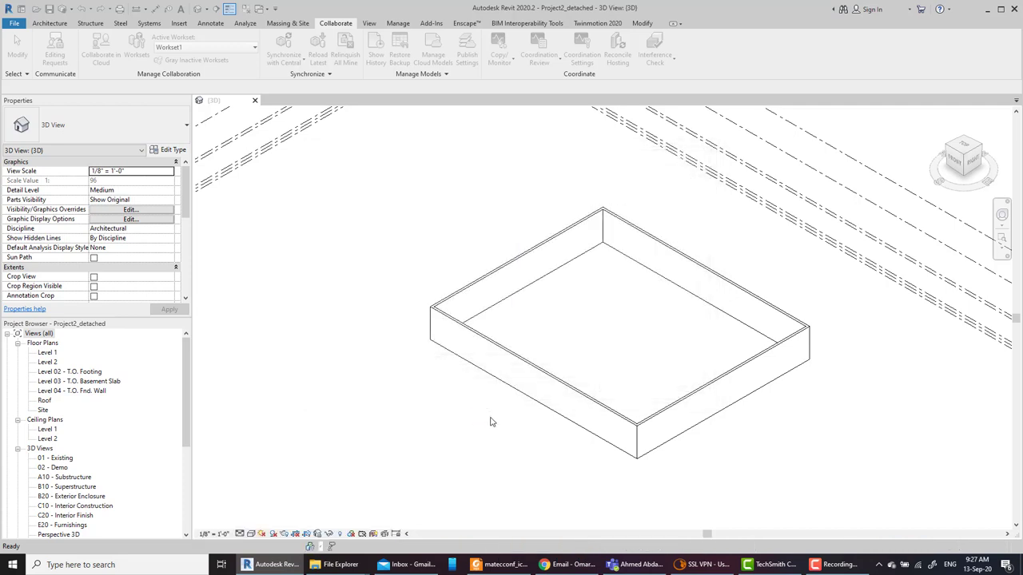
Drag the front wall to the back edge of the box, then close and save Project2_x.
click(518, 375)
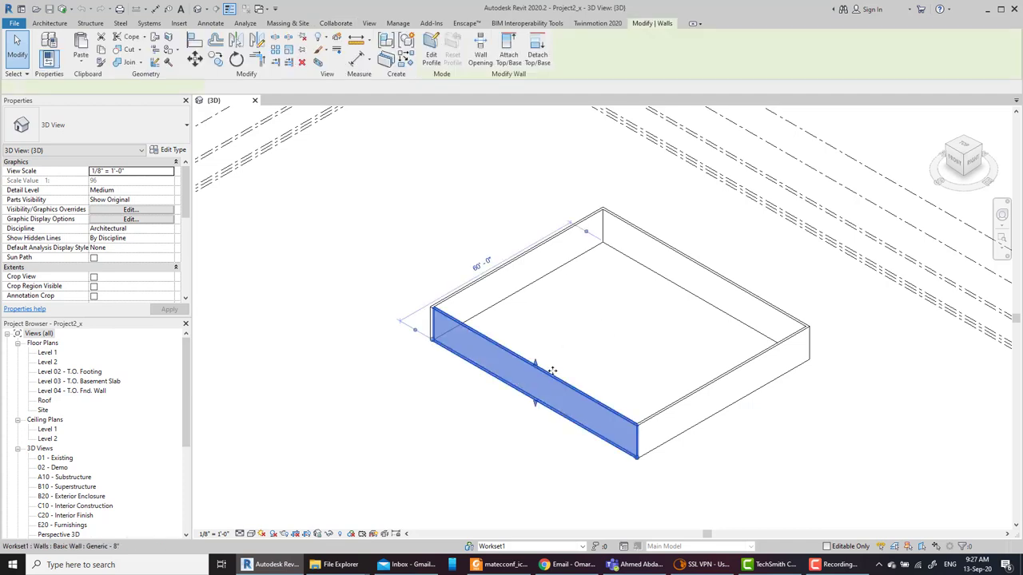
mouse_move(548, 378)
mouse_down()
mouse_move(715, 470)
mouse_move(708, 326)
mouse_up()
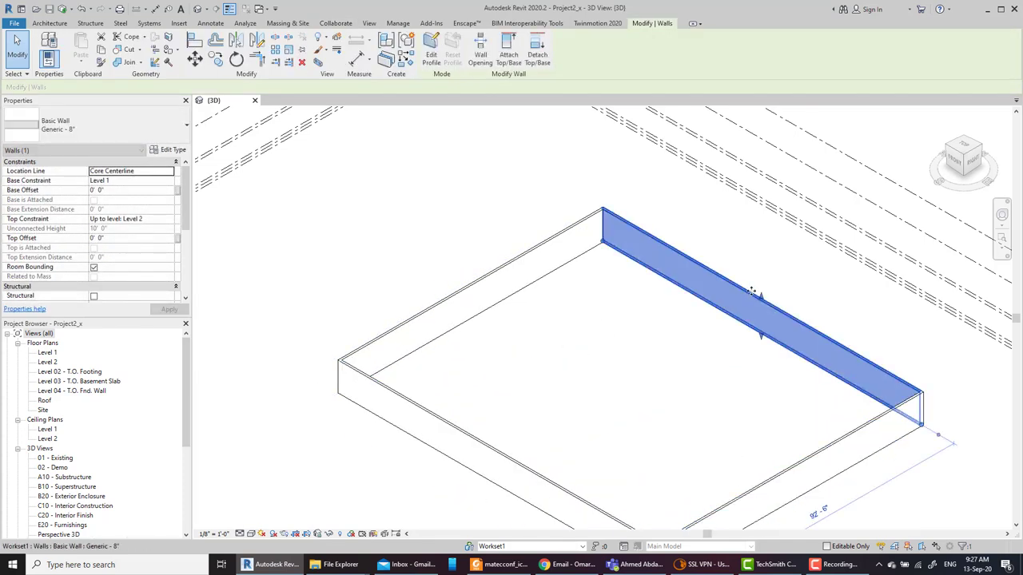
click(255, 100)
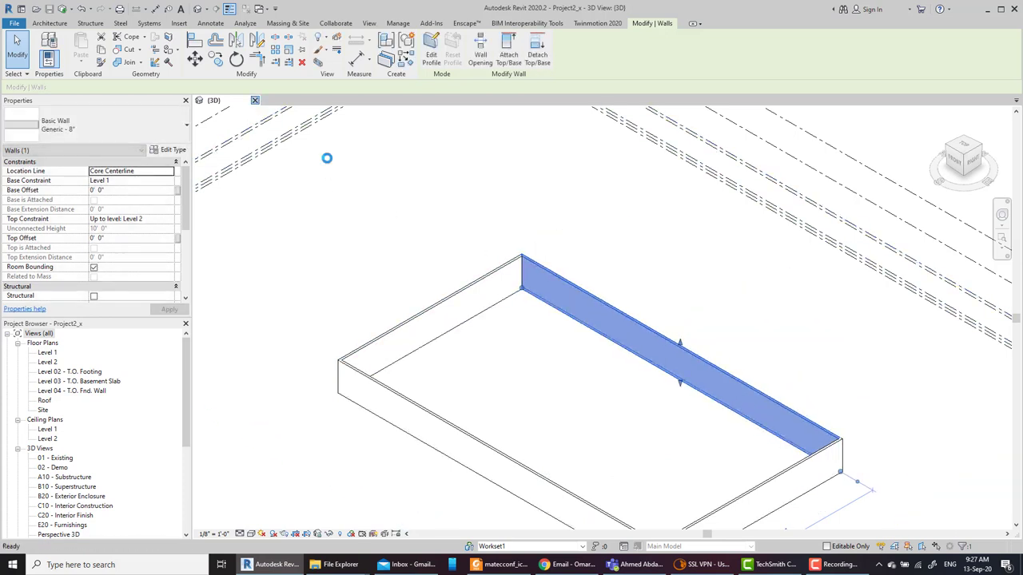
click(487, 283)
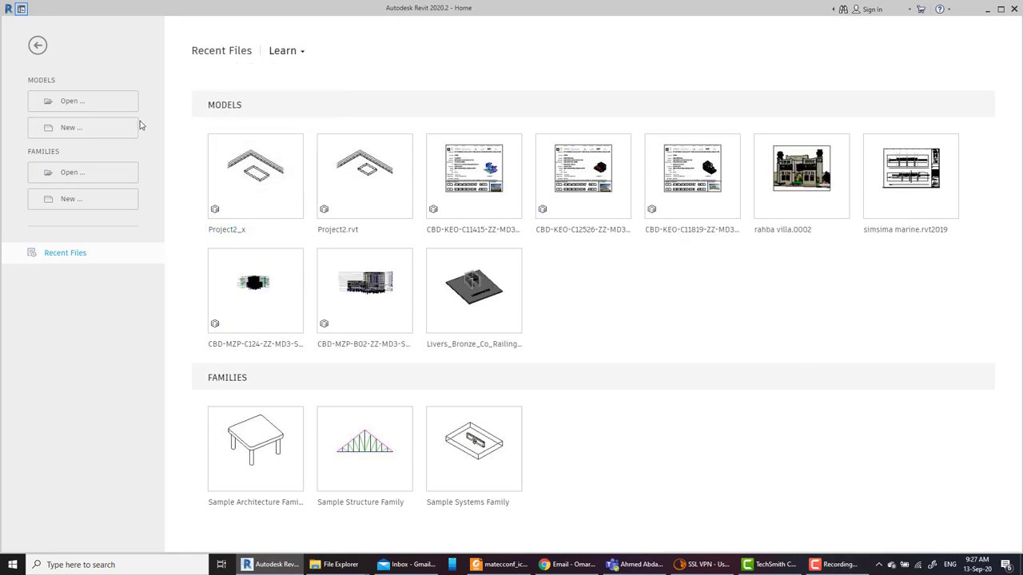
Open the original Project2.rvt from New folder (2) rather than the Project2_x copy.
click(84, 102)
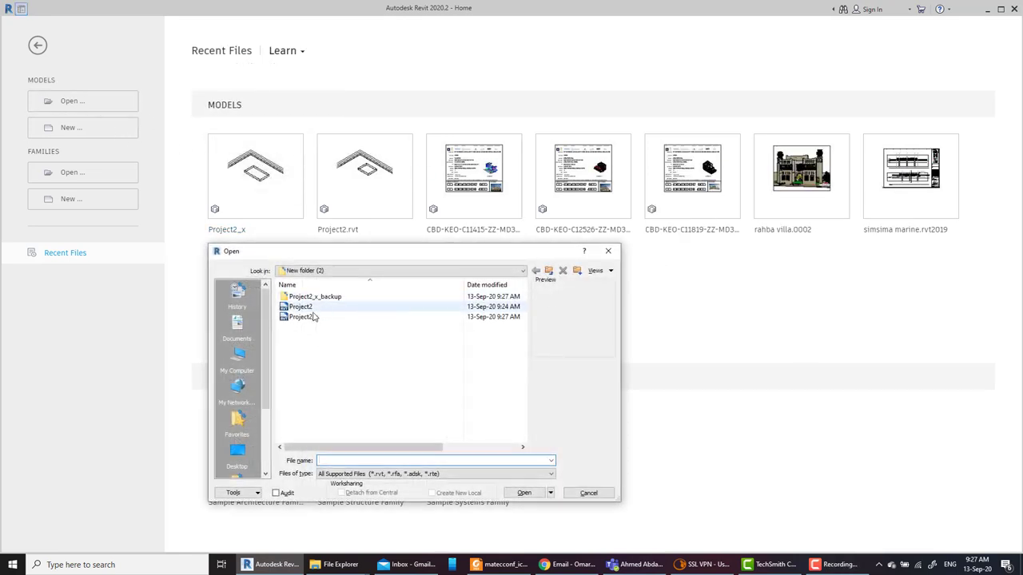
click(302, 309)
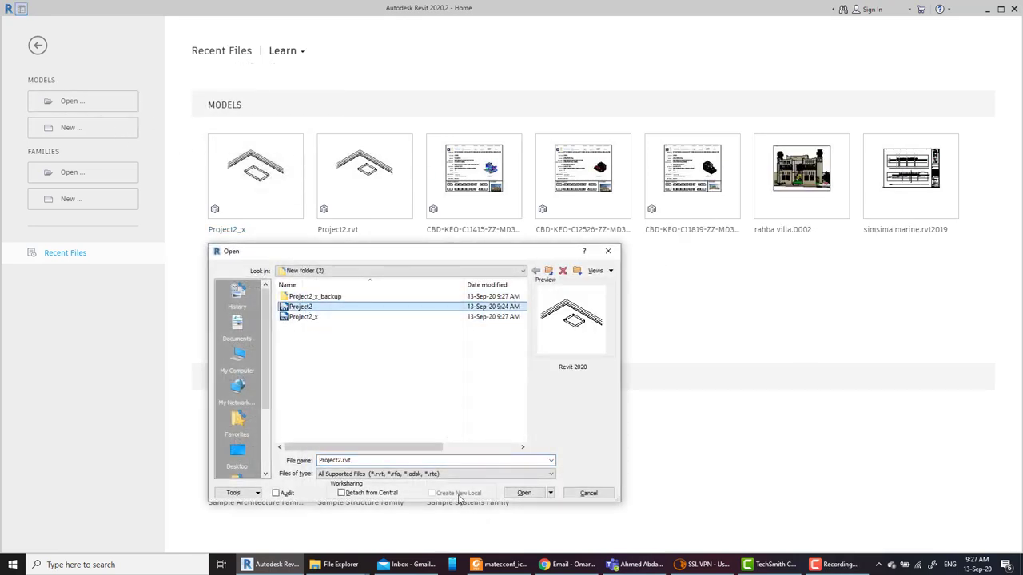
click(335, 317)
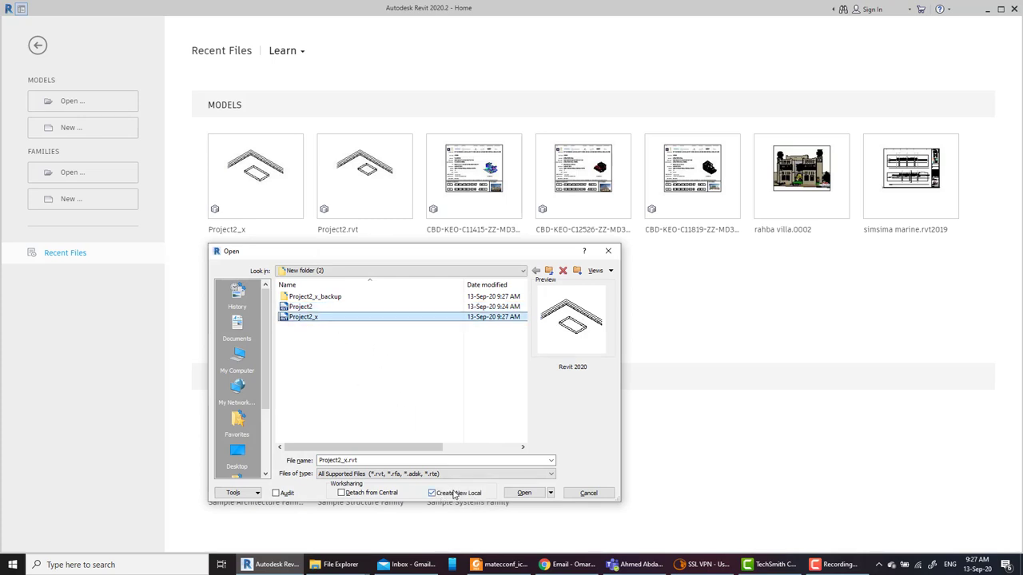
click(315, 308)
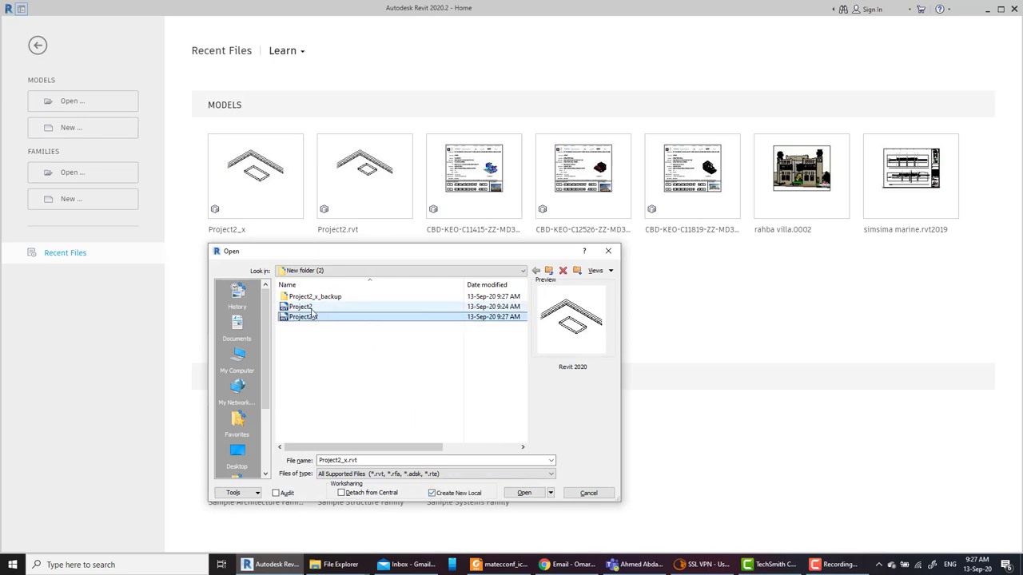
click(518, 492)
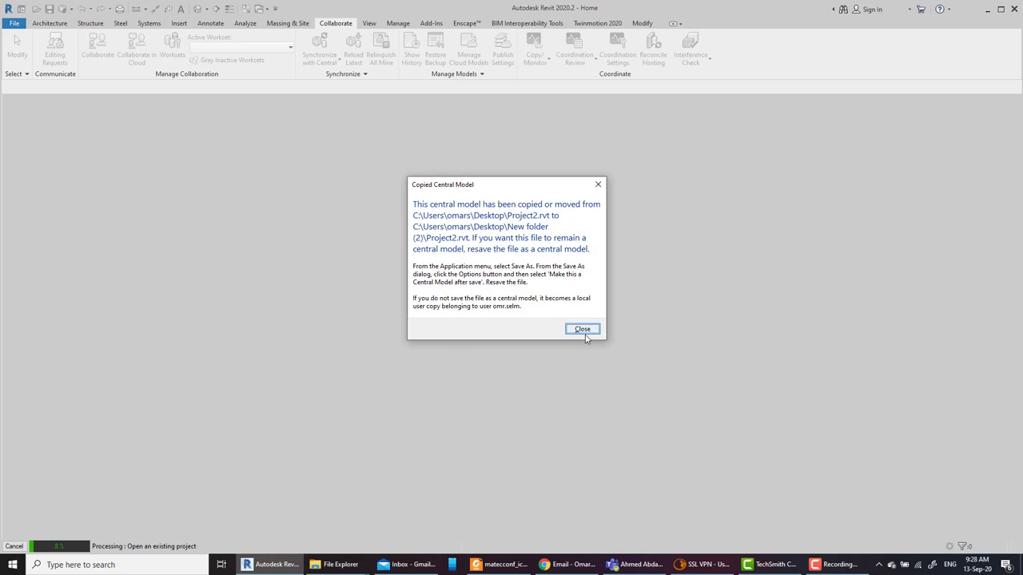
Dismiss both central-model warnings, try dragging the box's front wall, then cancel the permission error.
click(582, 329)
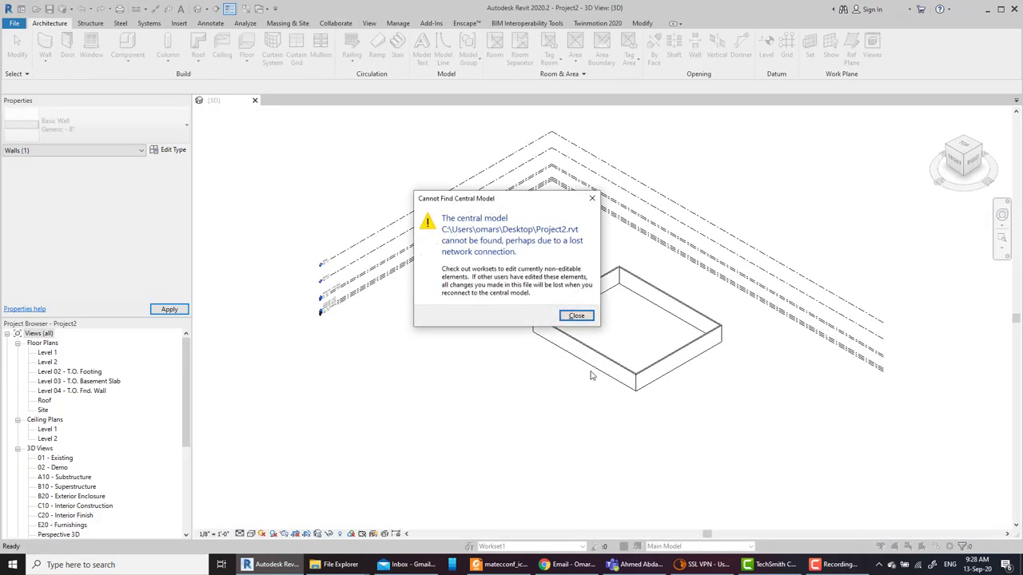
click(577, 317)
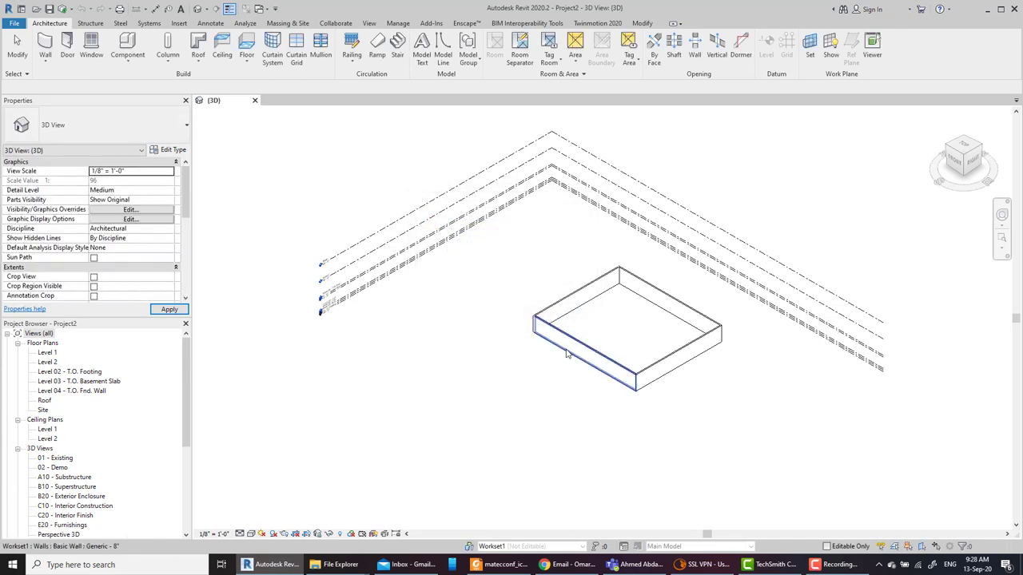
click(543, 376)
drag(560, 392, 597, 433)
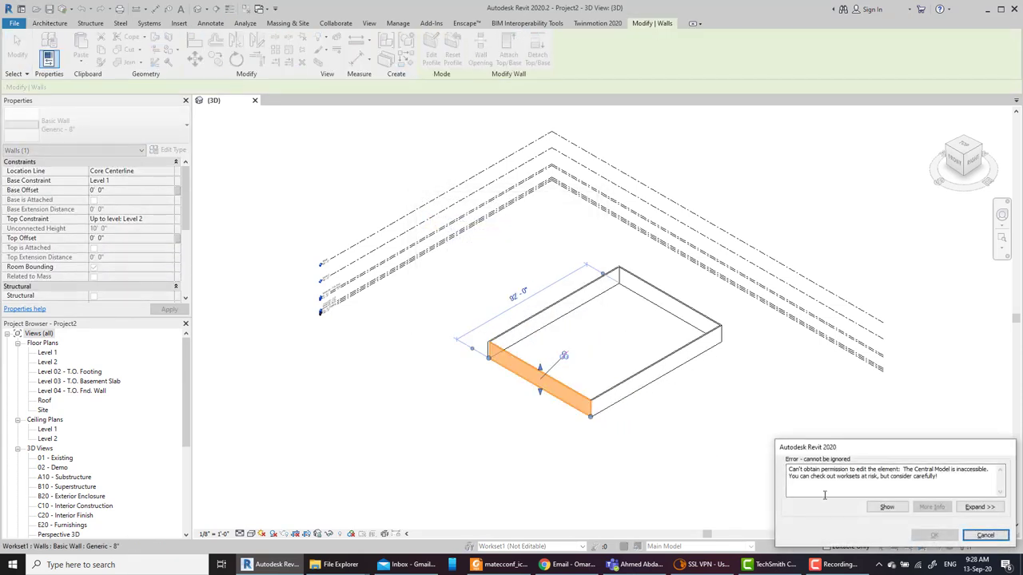
drag(937, 480, 771, 462)
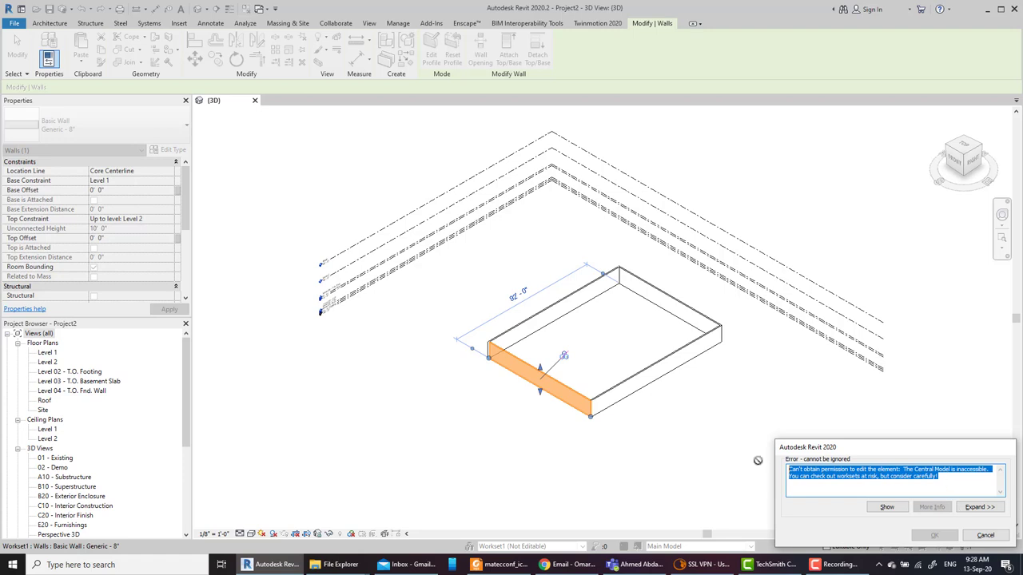
click(985, 536)
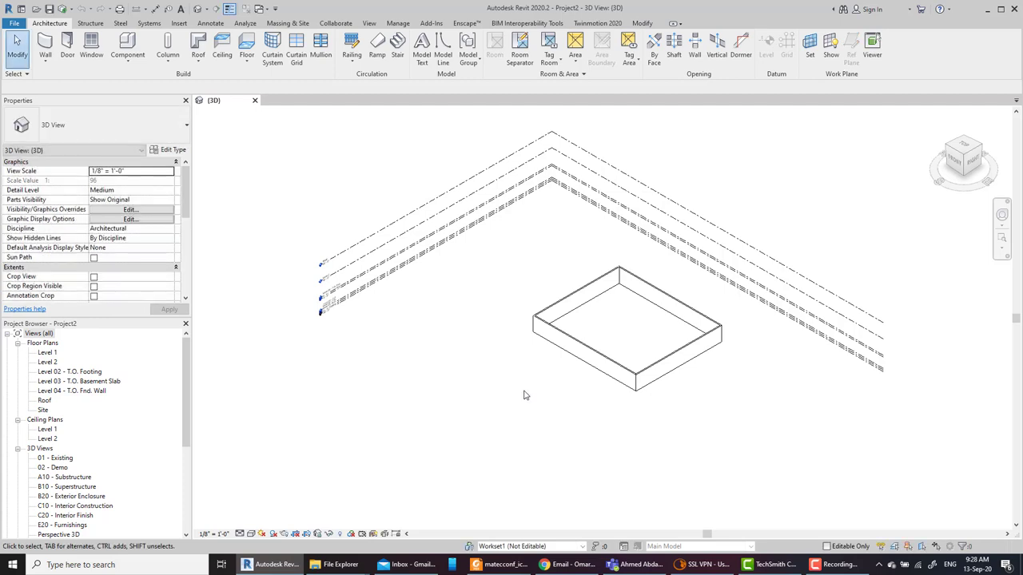